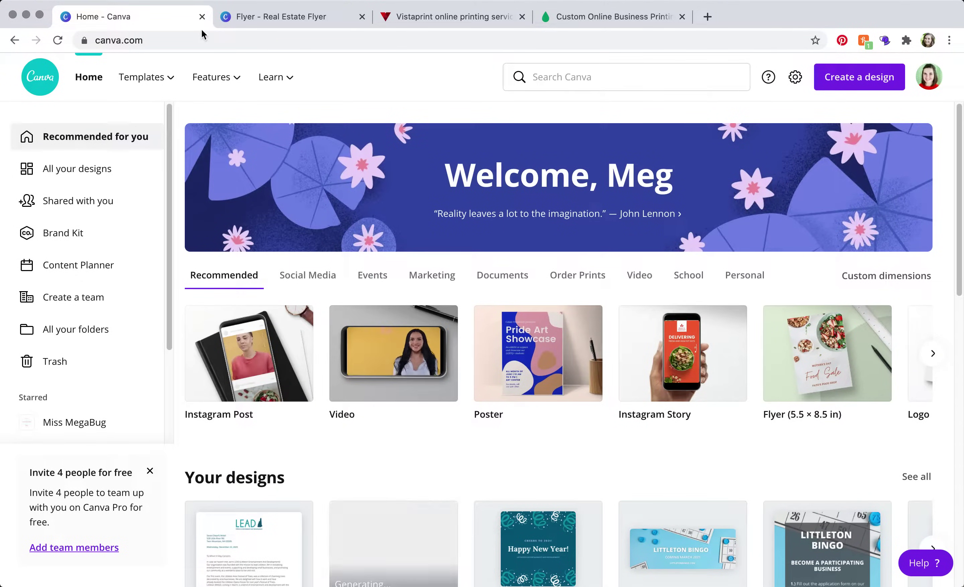
Switch to the 'Eat, Drink and Have Cookies!' cookie flyer design in the Canva editor.
{"action": "left_click", "coordinate": [254, 17]}
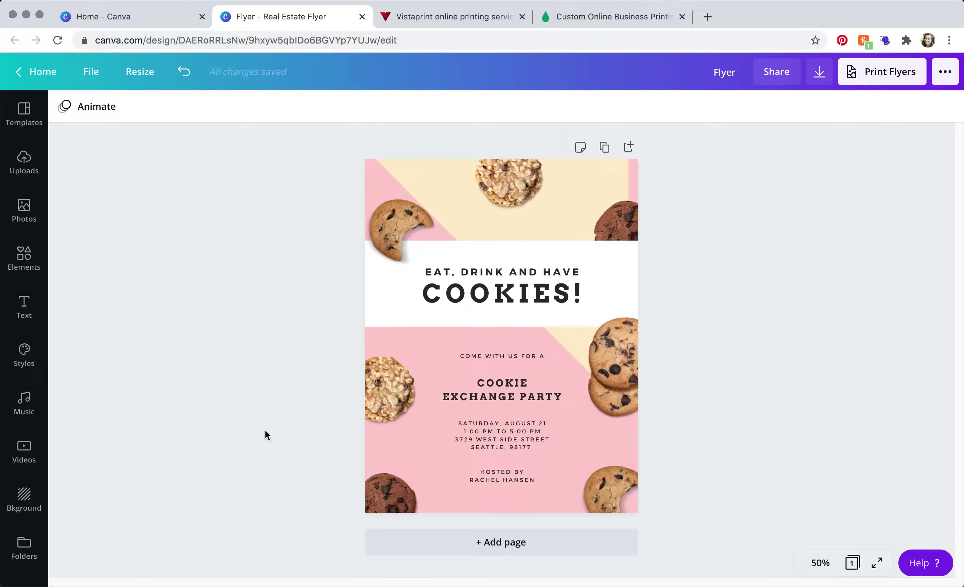
Turn on margin guides for the cookie flyer and zoom the view to 75%.
{"action": "left_click", "coordinate": [91, 73]}
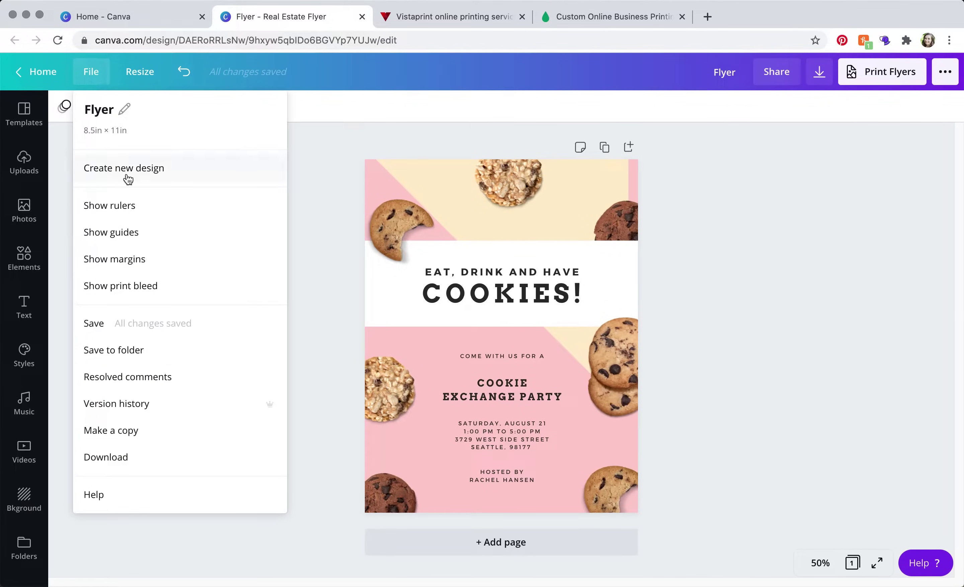
{"action": "left_click", "coordinate": [143, 258]}
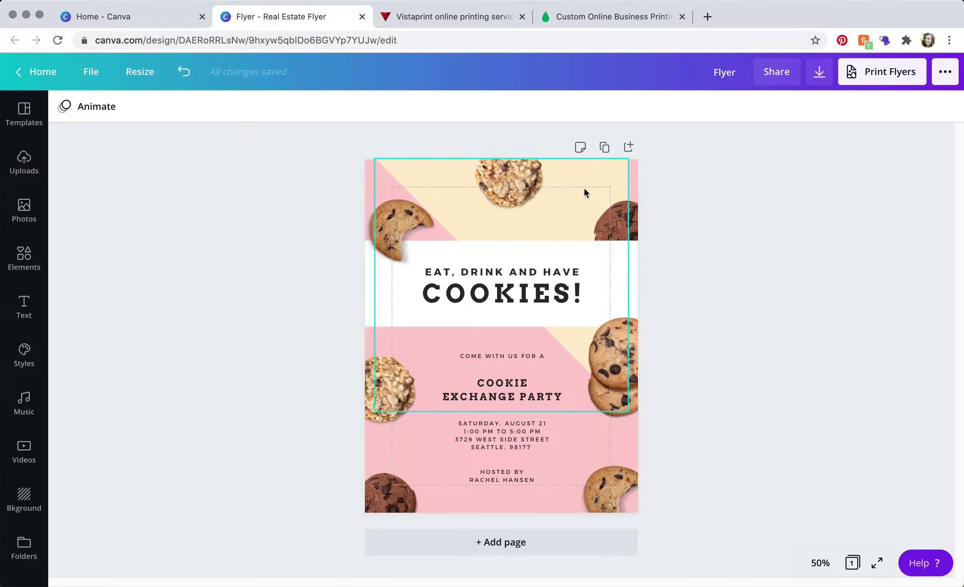
{"action": "left_click", "coordinate": [822, 563]}
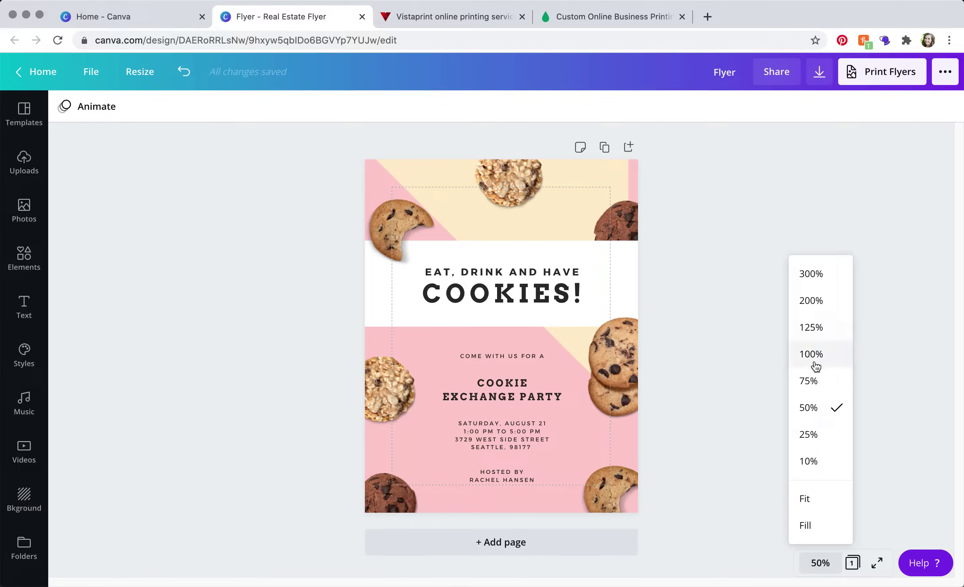
{"action": "left_click", "coordinate": [813, 381]}
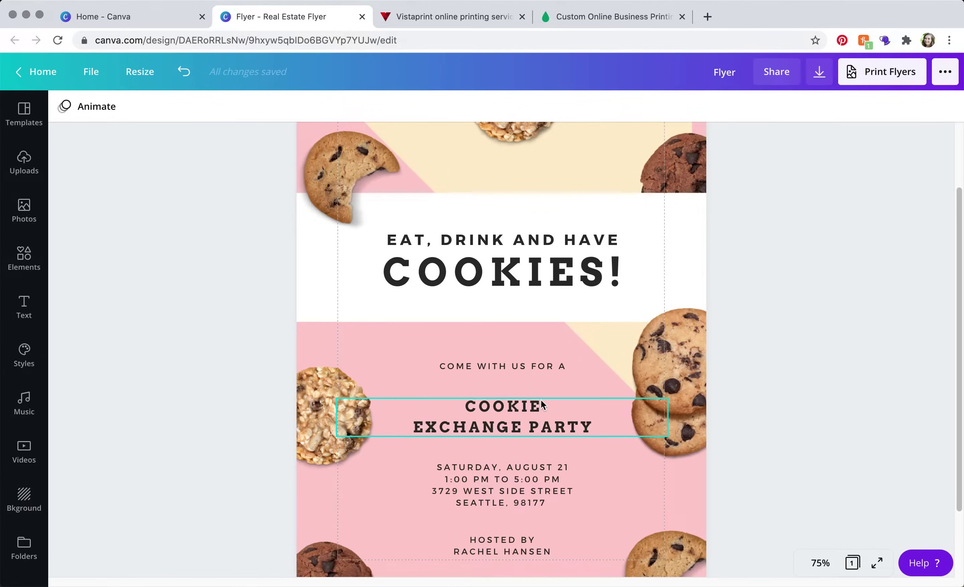
{"action": "scroll", "coordinate": [533, 422], "scroll_direction": "up", "scroll_amount": 2}
{"action": "scroll", "coordinate": [533, 419], "scroll_direction": "up", "scroll_amount": 1}
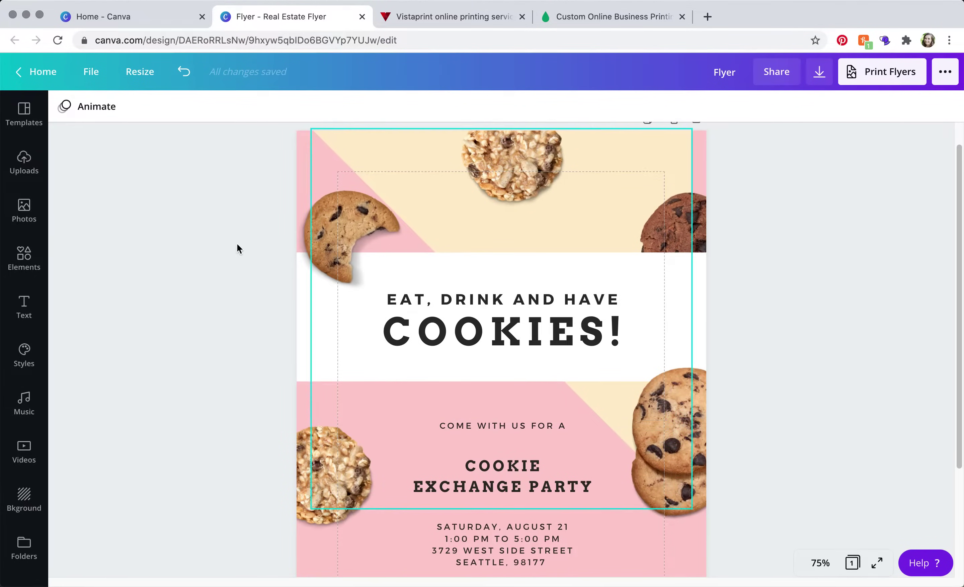
Turn on Show print bleed so bleed guides appear alongside the flyer's margin guides.
{"action": "left_click", "coordinate": [91, 72]}
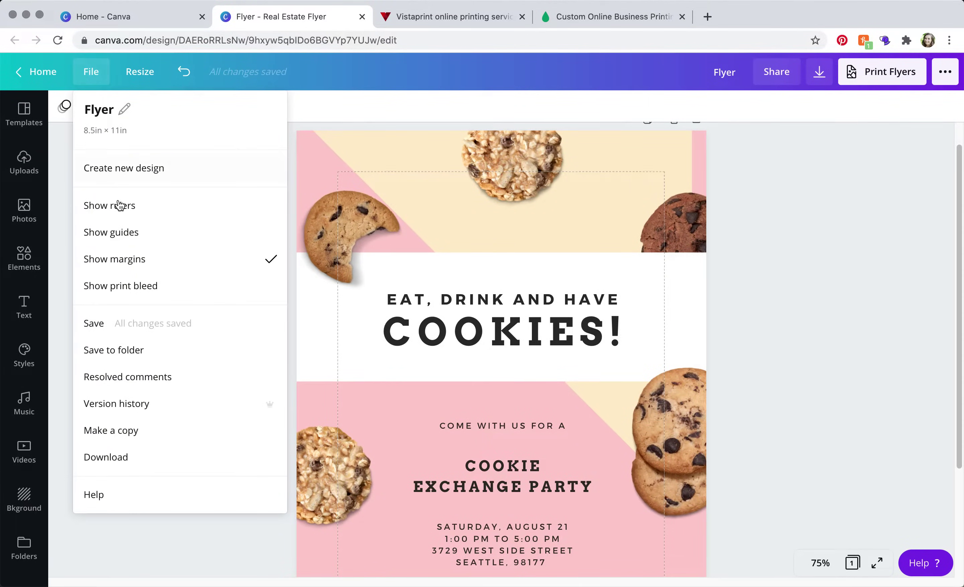
{"action": "left_click", "coordinate": [129, 296]}
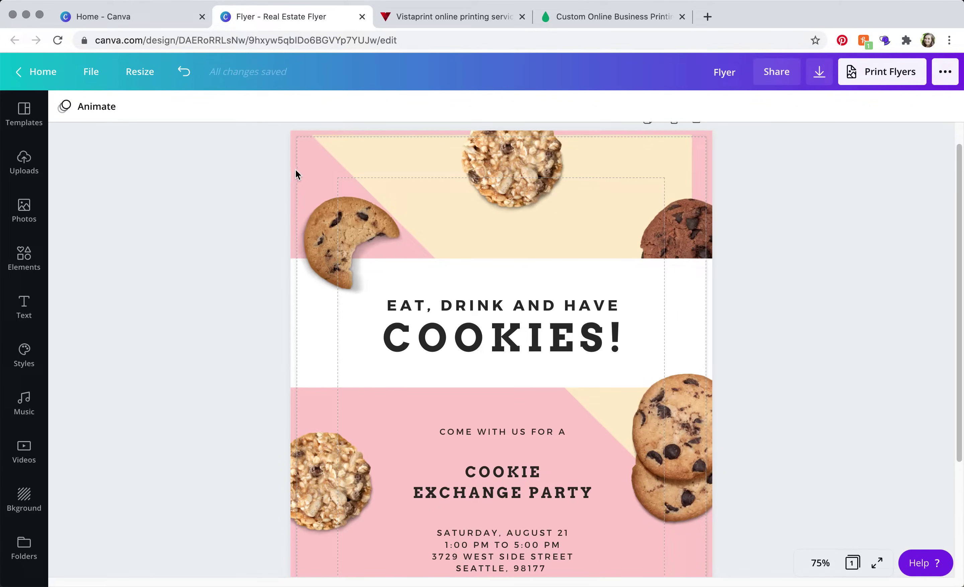
{"action": "scroll", "coordinate": [220, 282], "scroll_direction": "up", "scroll_amount": 2}
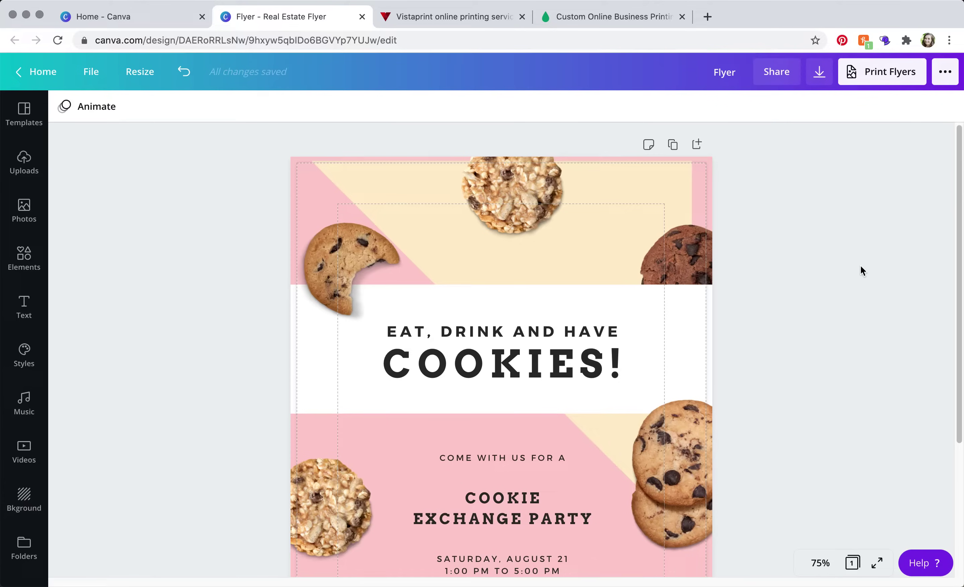
Download the flyer as a PDF Print file, Flyer.pdf, with crop marks and bleed.
{"action": "left_click", "coordinate": [818, 75]}
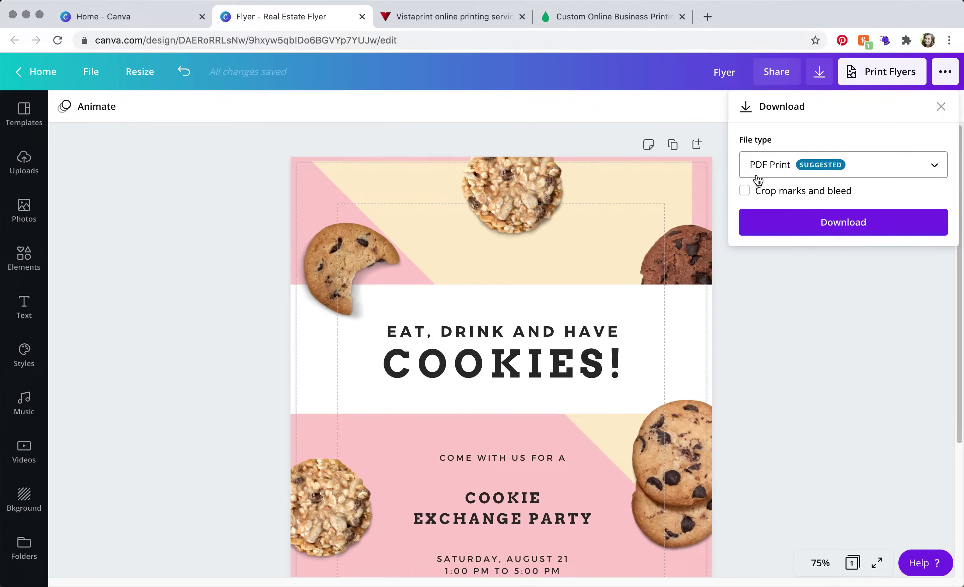
{"action": "left_click", "coordinate": [745, 192]}
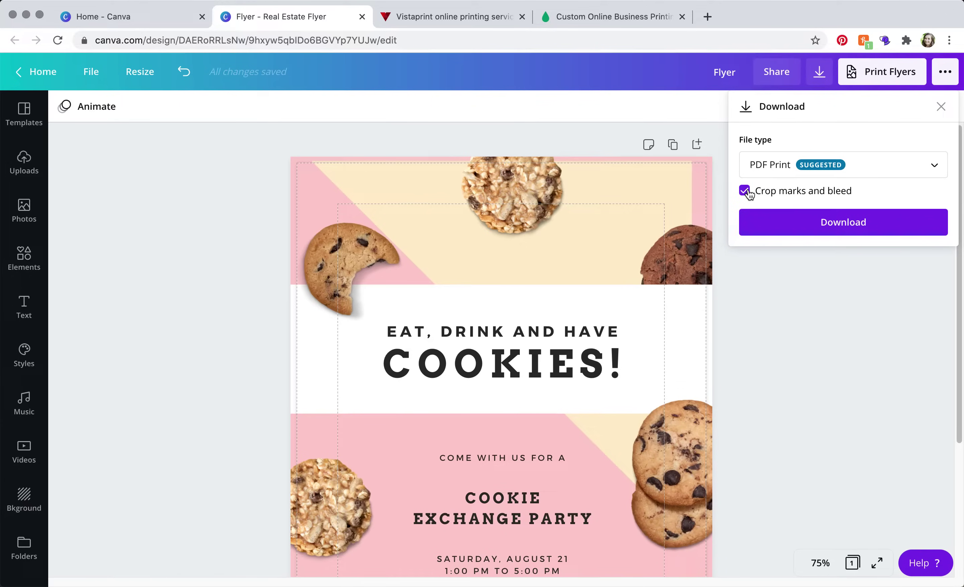
{"action": "left_click", "coordinate": [809, 229]}
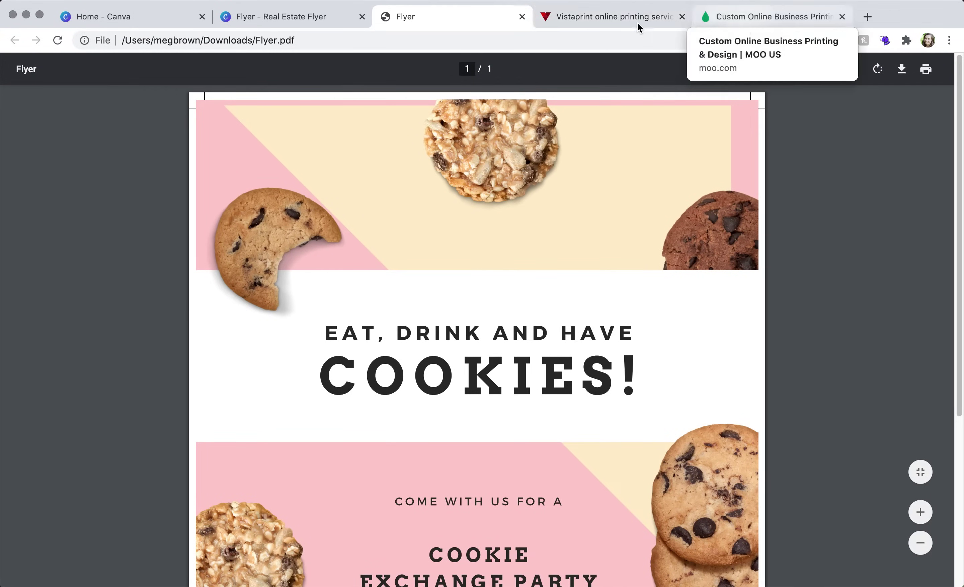
Open Vistaprint's Business Cards page and highlight the FAQ's 3.5 x 2 in card size.
{"action": "left_click", "coordinate": [622, 20]}
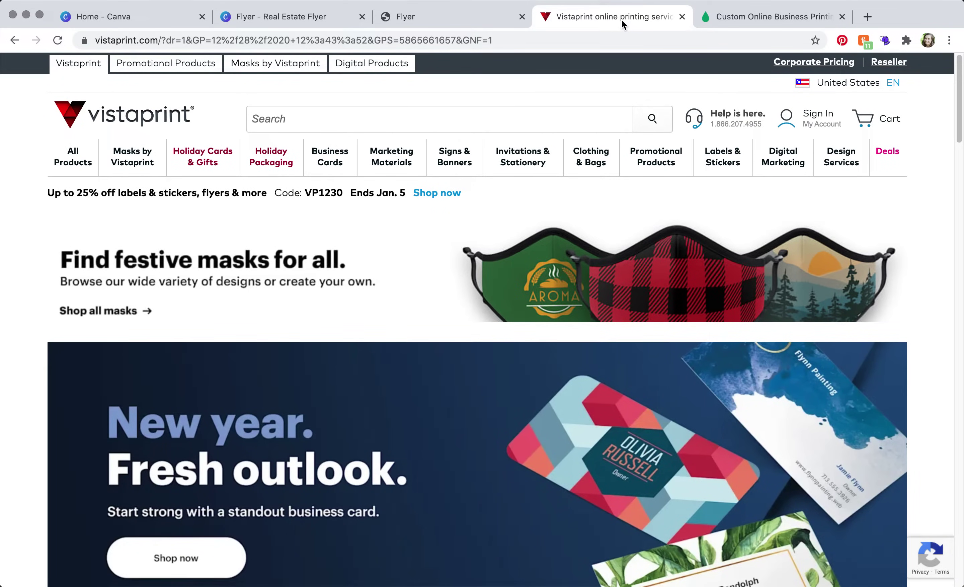
{"action": "left_click", "coordinate": [328, 160]}
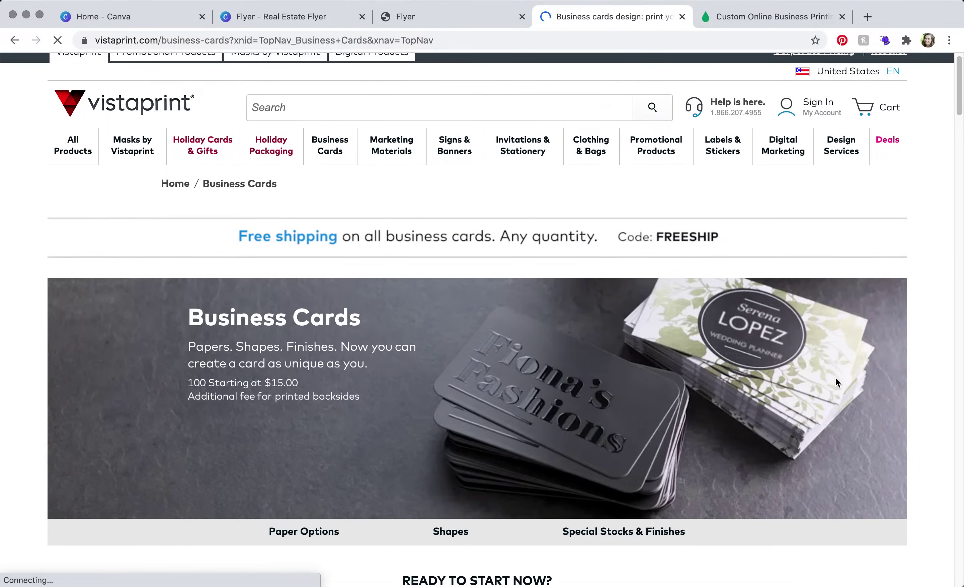
{"action": "scroll", "coordinate": [836, 378], "scroll_direction": "down", "scroll_amount": 6}
{"action": "scroll", "coordinate": [835, 378], "scroll_direction": "down", "scroll_amount": 3}
{"action": "scroll", "coordinate": [836, 378], "scroll_direction": "down", "scroll_amount": 4}
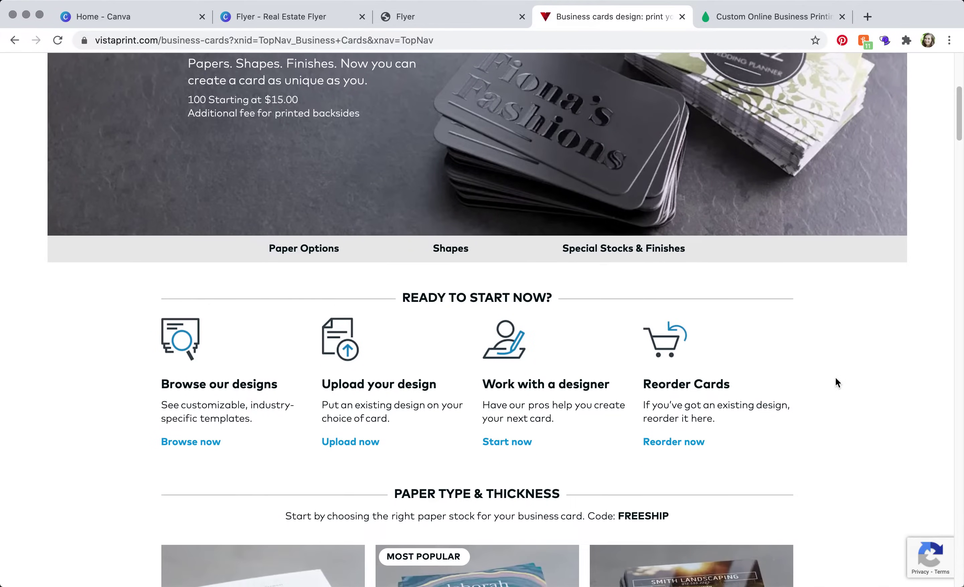
{"action": "scroll", "coordinate": [836, 379], "scroll_direction": "down", "scroll_amount": 15}
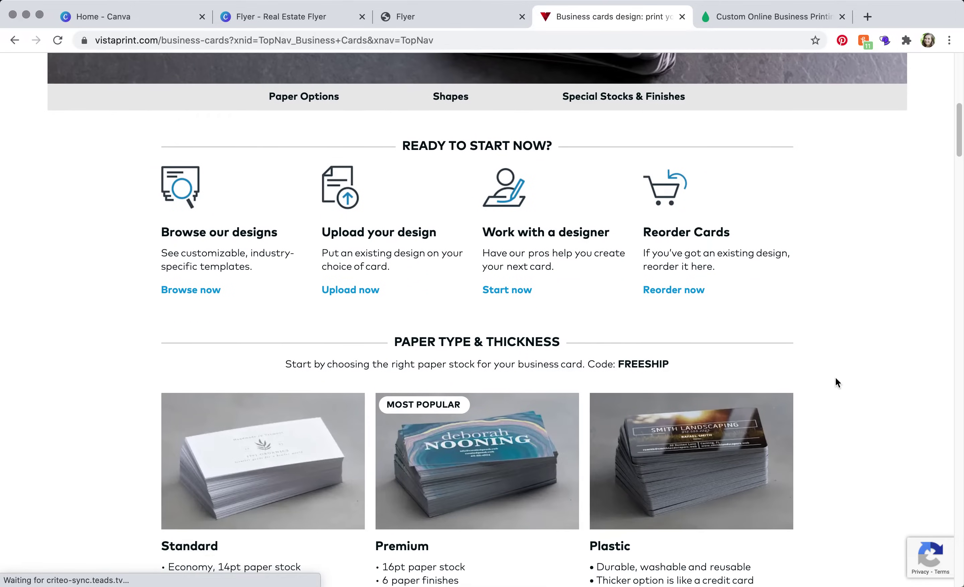
{"action": "scroll", "coordinate": [835, 378], "scroll_direction": "down", "scroll_amount": 20}
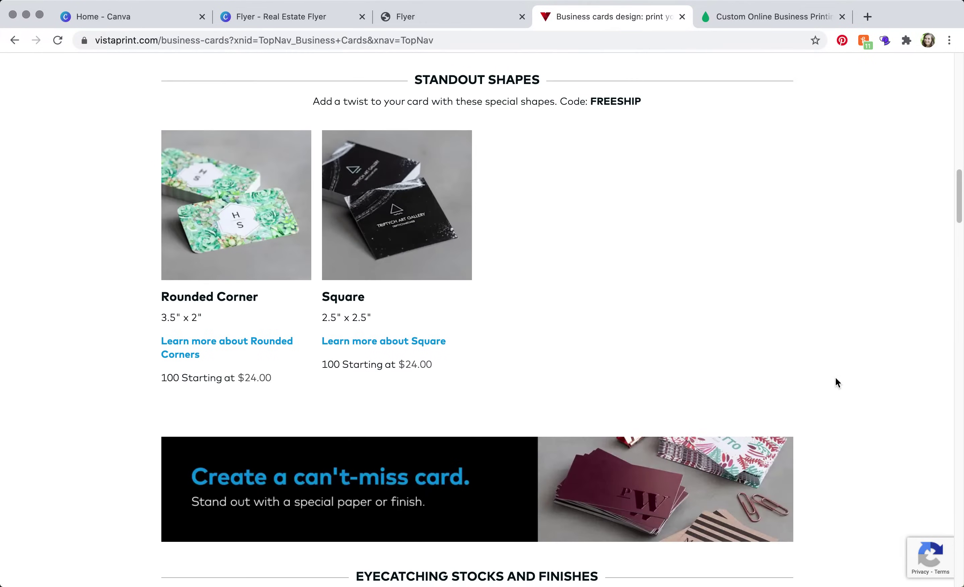
{"action": "scroll", "coordinate": [836, 377], "scroll_direction": "down", "scroll_amount": 20}
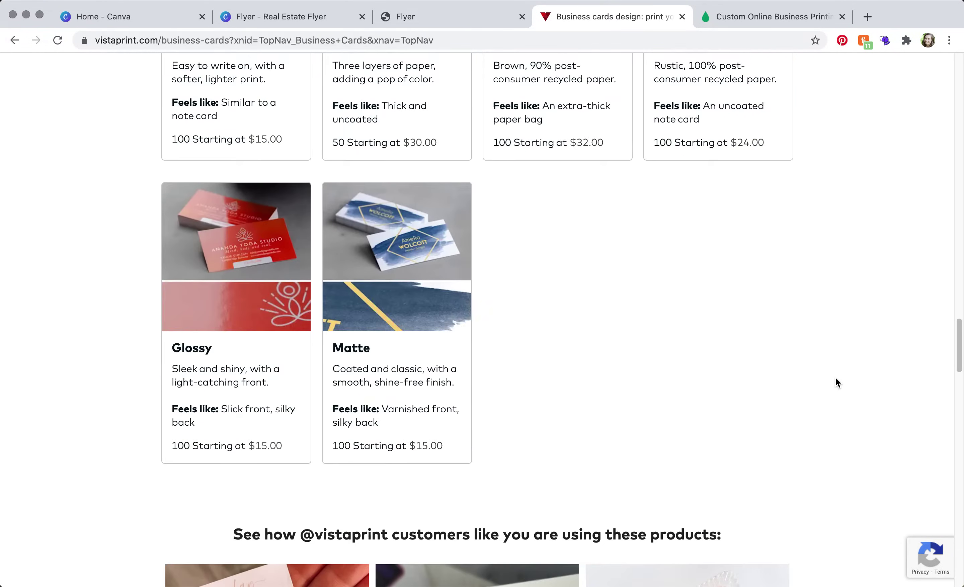
{"action": "scroll", "coordinate": [836, 379], "scroll_direction": "down", "scroll_amount": 5}
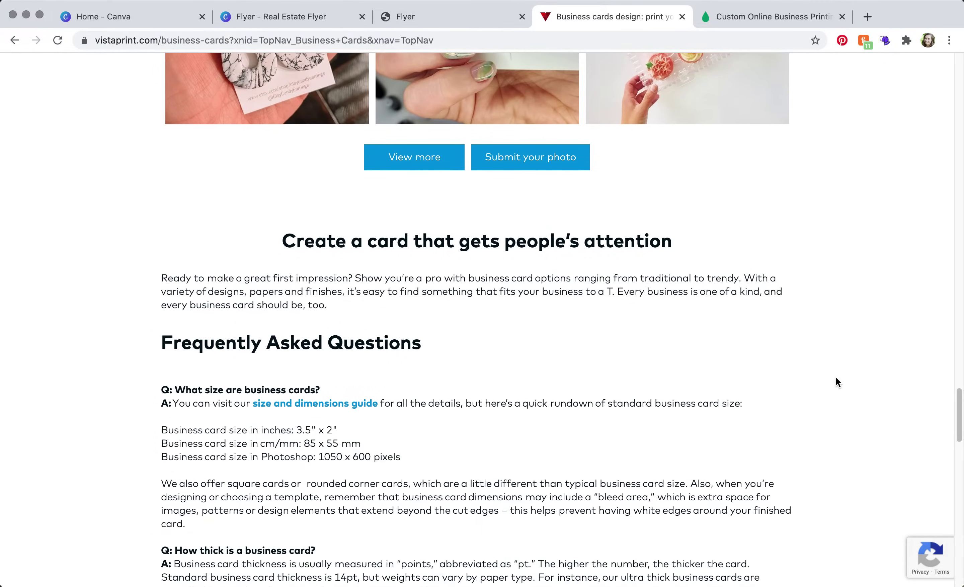
{"action": "scroll", "coordinate": [836, 378], "scroll_direction": "down", "scroll_amount": 2}
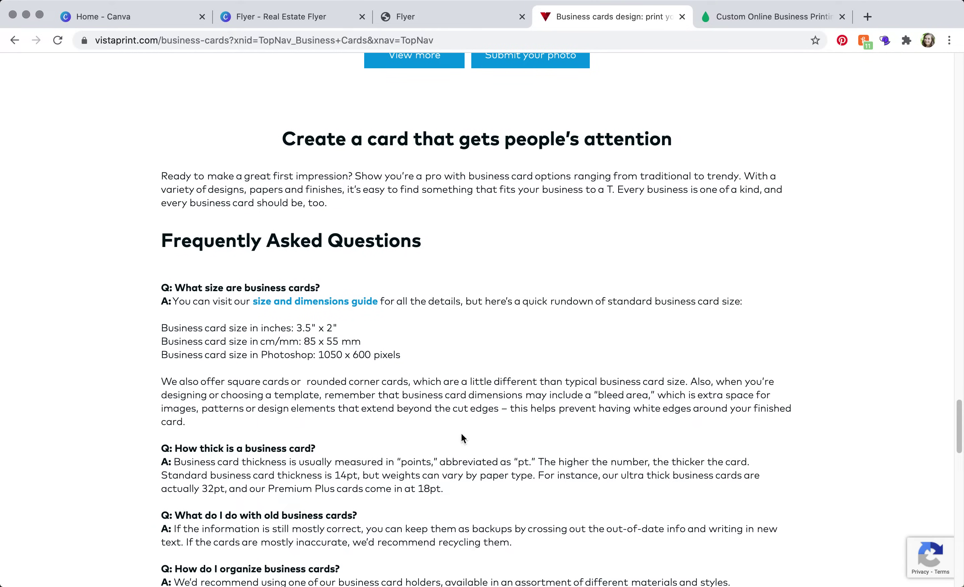
{"action": "scroll", "coordinate": [465, 433], "scroll_direction": "down", "scroll_amount": 1}
{"action": "scroll", "coordinate": [464, 433], "scroll_direction": "down", "scroll_amount": 2}
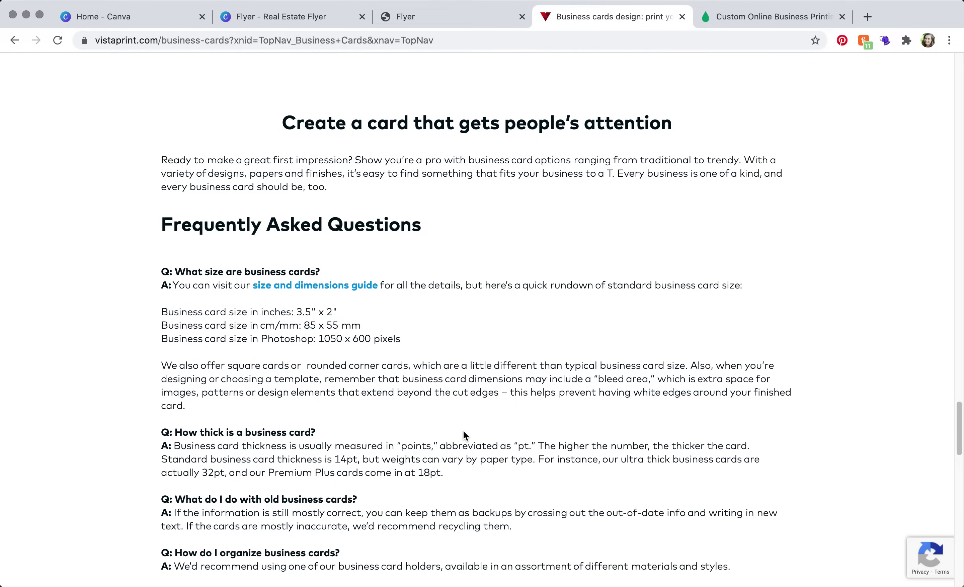
{"action": "left_click_drag", "start_coordinate": [344, 277], "coordinate": [161, 280]}
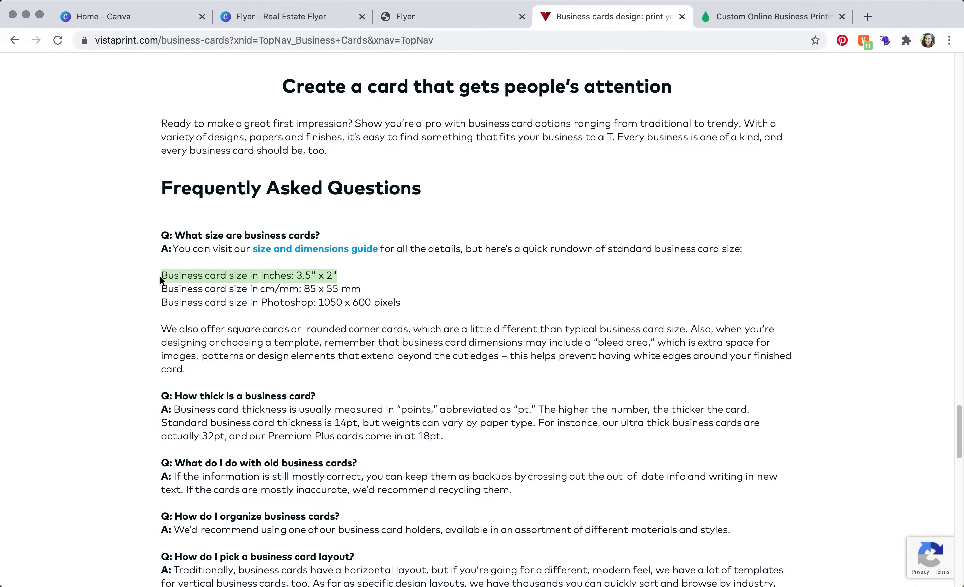
Open Vistaprint's Business Card Dimensions guide and highlight the 3.61 x 2.11 in bleed area.
{"action": "left_click", "coordinate": [312, 252]}
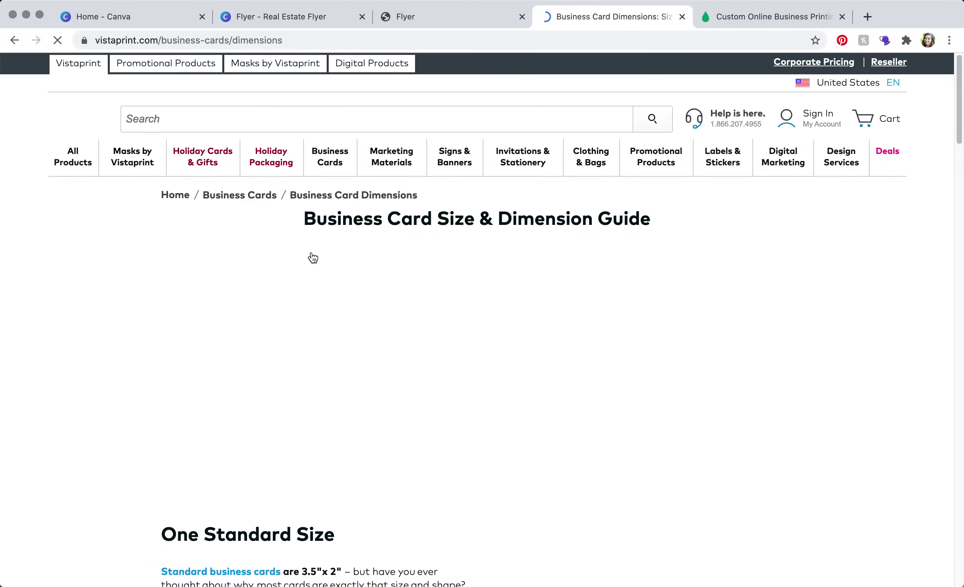
{"action": "scroll", "coordinate": [342, 354], "scroll_direction": "down", "scroll_amount": 5}
{"action": "scroll", "coordinate": [343, 352], "scroll_direction": "down", "scroll_amount": 12}
{"action": "scroll", "coordinate": [445, 335], "scroll_direction": "down", "scroll_amount": 18}
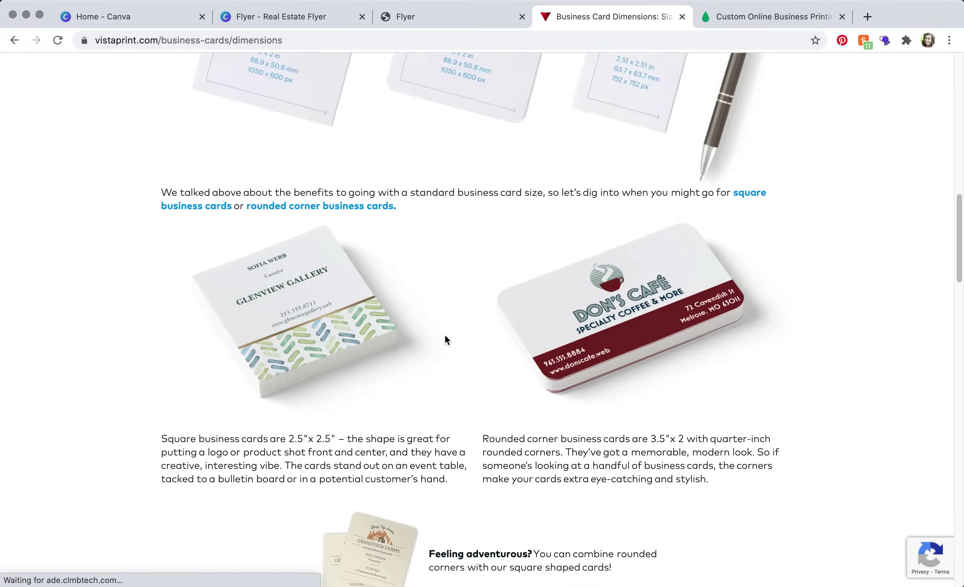
{"action": "scroll", "coordinate": [445, 335], "scroll_direction": "down", "scroll_amount": 1}
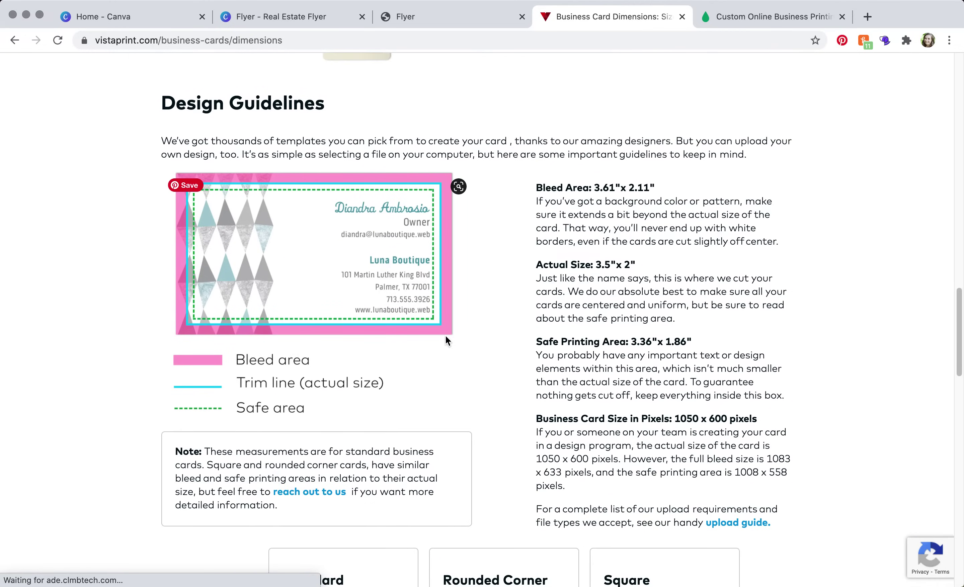
{"action": "left_click_drag", "start_coordinate": [537, 187], "coordinate": [659, 198]}
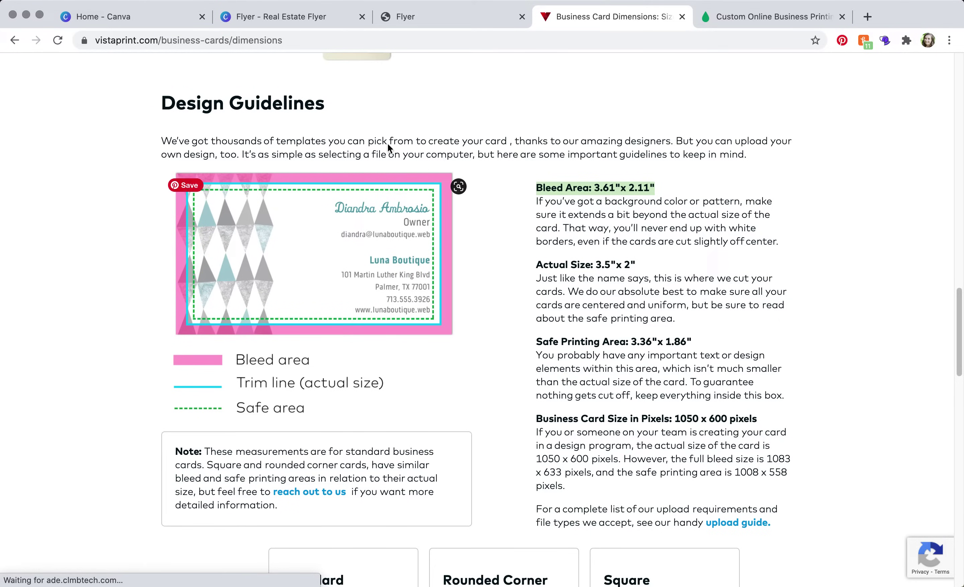
From Canva home, start a custom-dimensions design with units set to inches.
{"action": "left_click", "coordinate": [139, 18]}
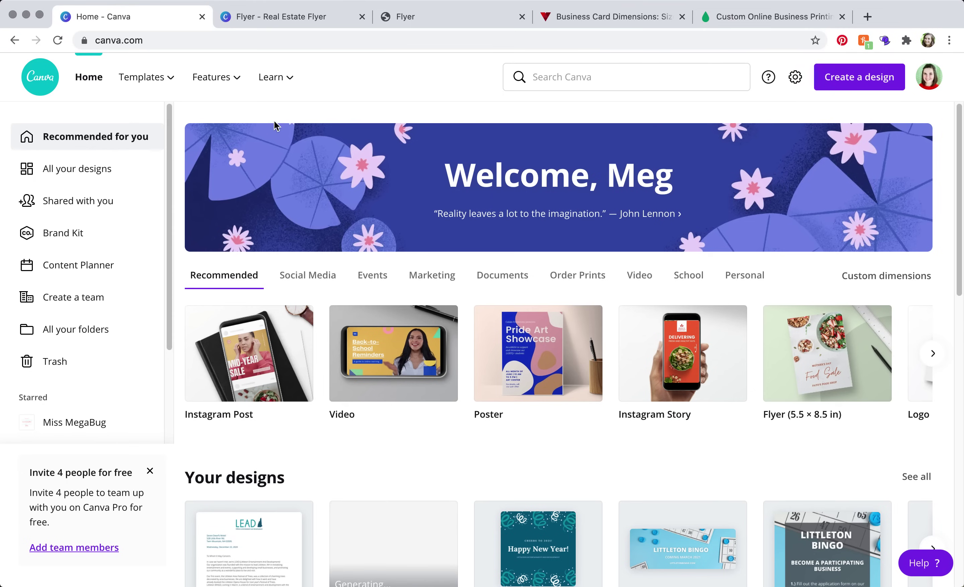
{"action": "left_click", "coordinate": [877, 83]}
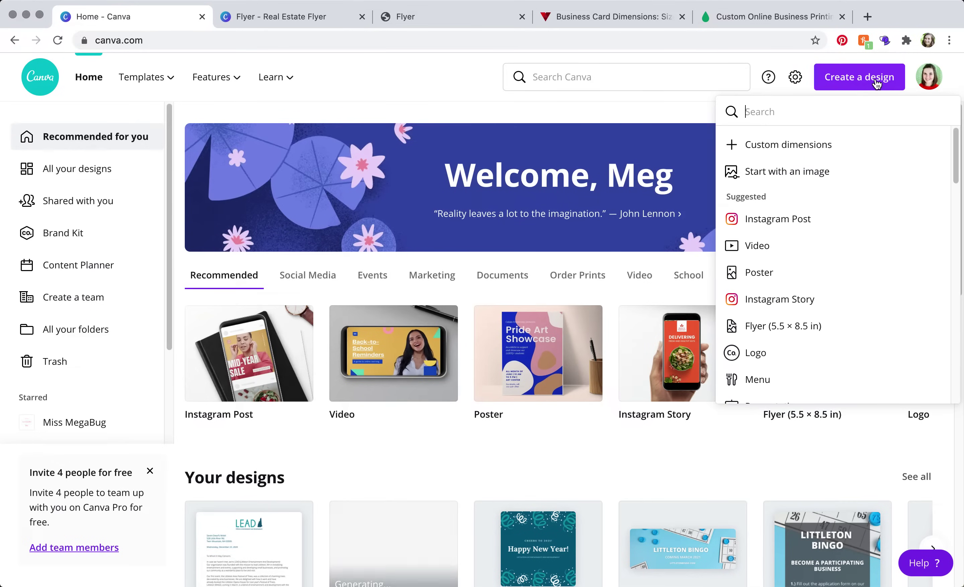
{"action": "left_click", "coordinate": [801, 150]}
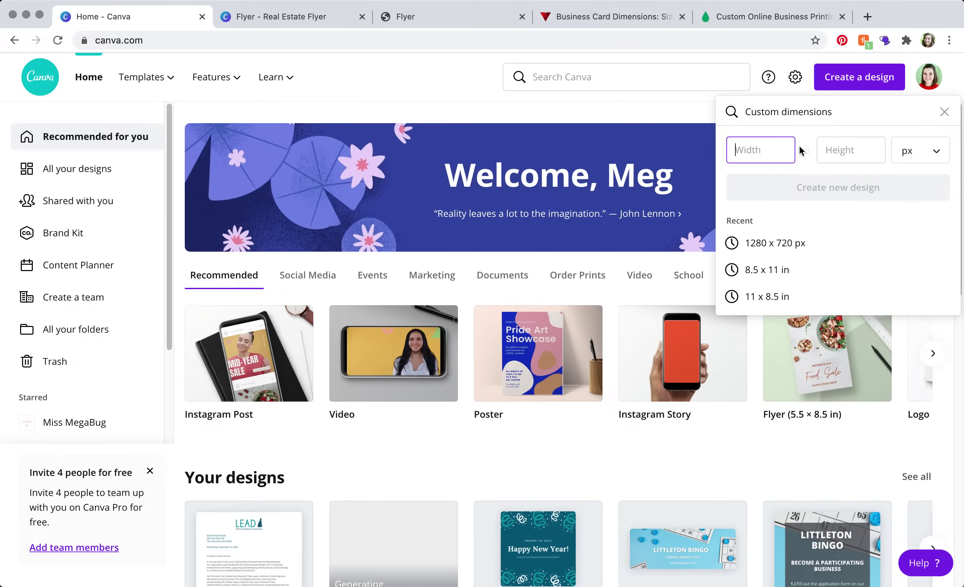
{"action": "left_click", "coordinate": [907, 156]}
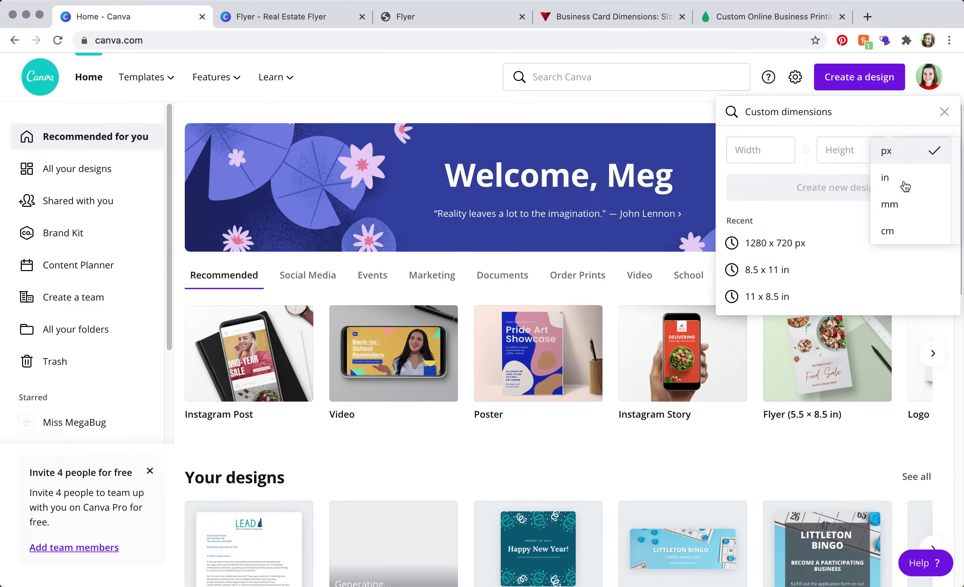
{"action": "left_click", "coordinate": [884, 182]}
Enter width 3.61 and height 2.11, then recheck the size against Vistaprint.
{"action": "left_click", "coordinate": [751, 150]}
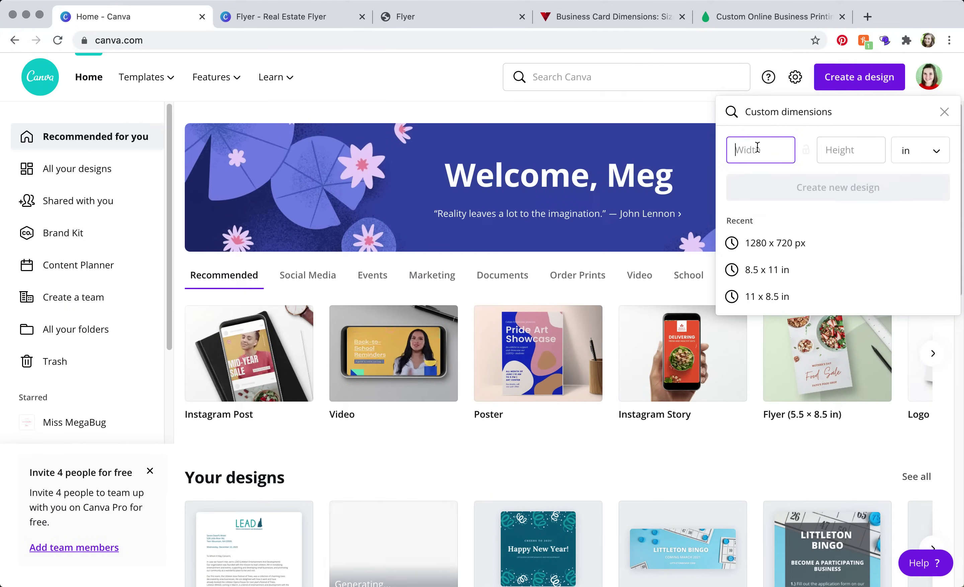
{"action": "type", "text": "3.61"}
{"action": "left_click", "coordinate": [838, 149]}
{"action": "type", "text": "2.11"}
{"action": "left_click", "coordinate": [600, 13]}
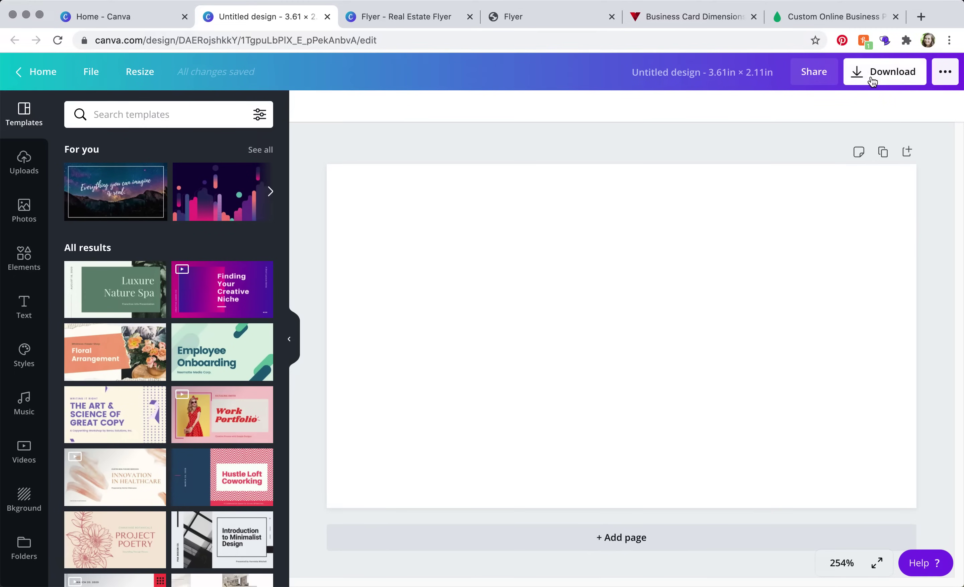
Apply the Green Elegant Nature Spa template's 'Luxure Nature Spa' cover page to the card.
{"action": "left_click", "coordinate": [872, 79]}
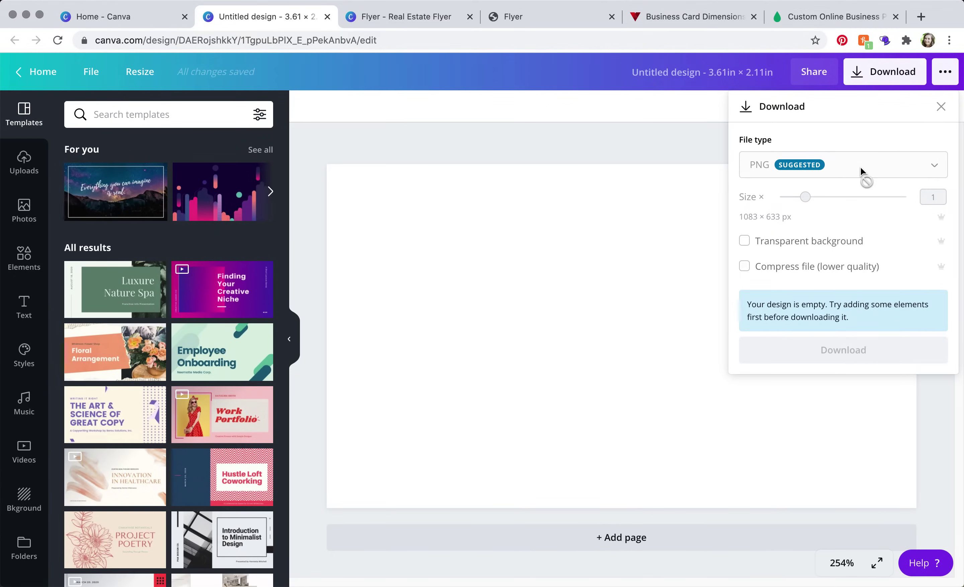
{"action": "left_click", "coordinate": [611, 139]}
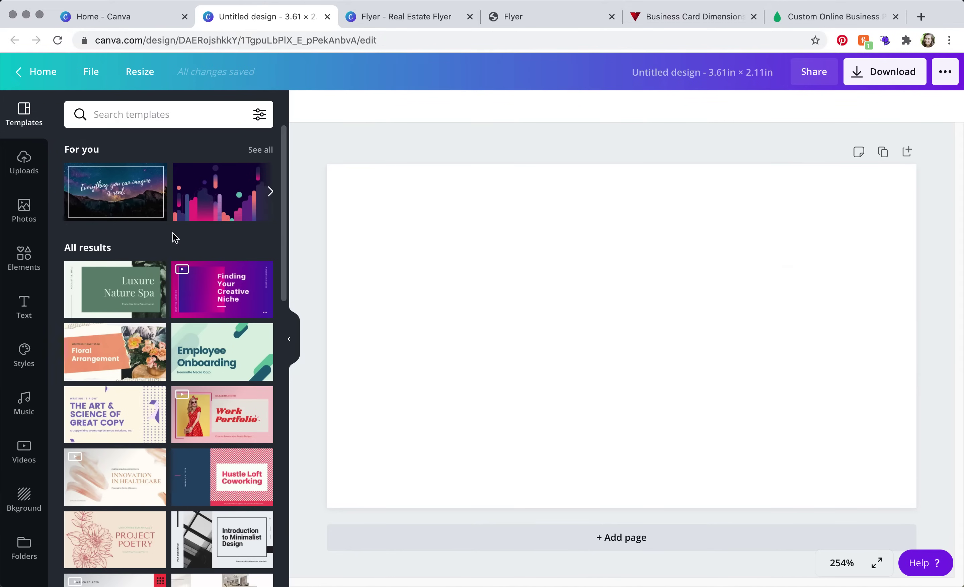
{"action": "left_click", "coordinate": [128, 283]}
{"action": "left_click", "coordinate": [113, 242]}
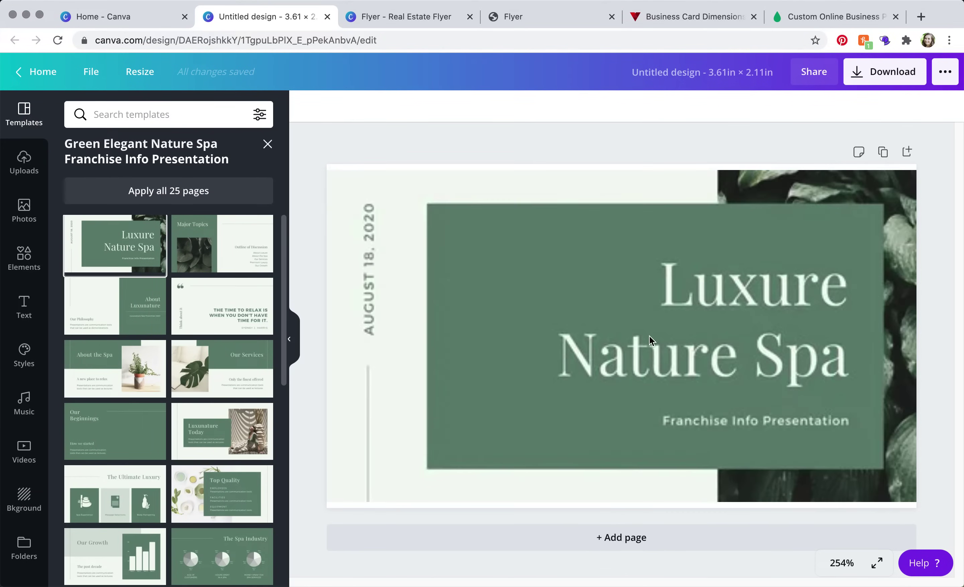
Set the design's download file type to PDF Print.
{"action": "left_click", "coordinate": [866, 76]}
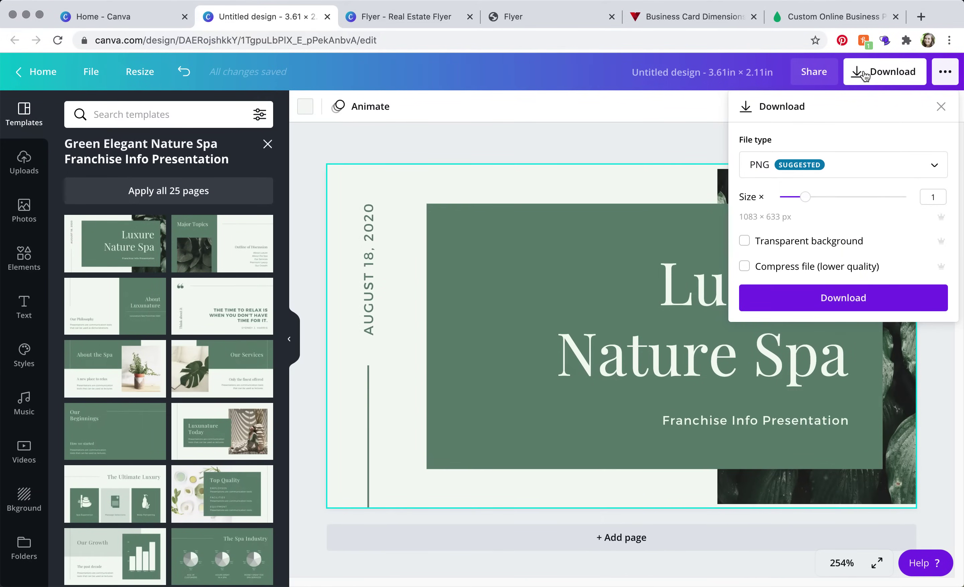
{"action": "left_click", "coordinate": [862, 173]}
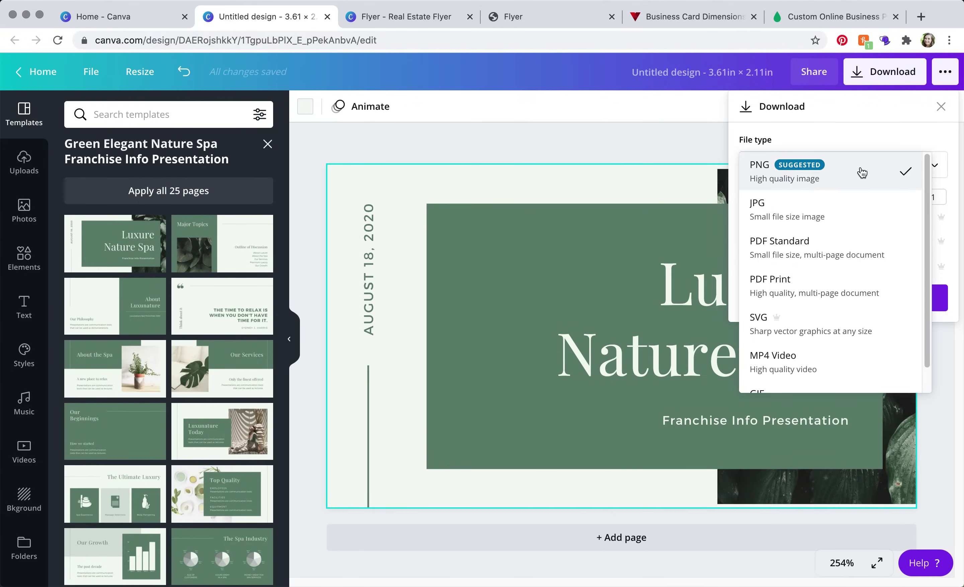
{"action": "left_click", "coordinate": [825, 290]}
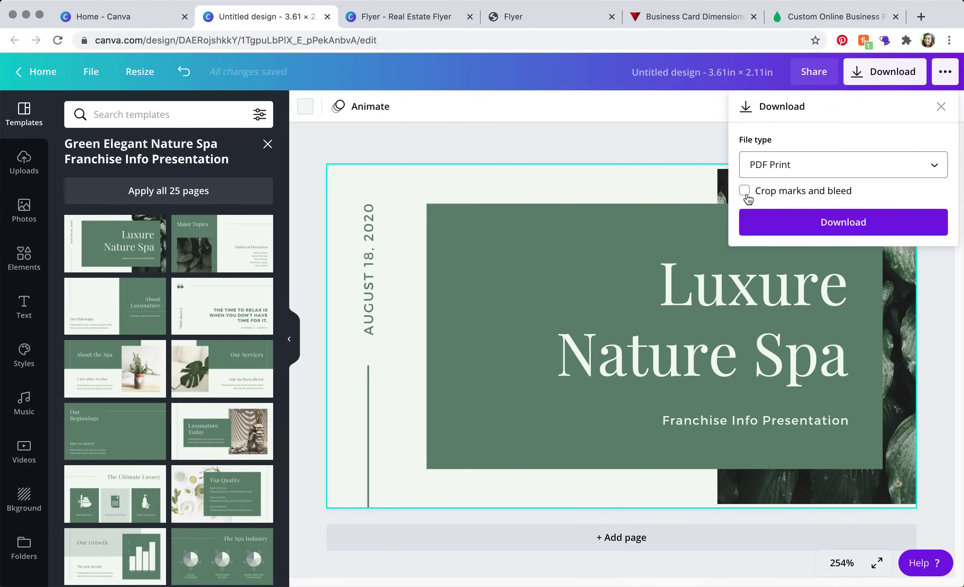
{"action": "left_click", "coordinate": [628, 125]}
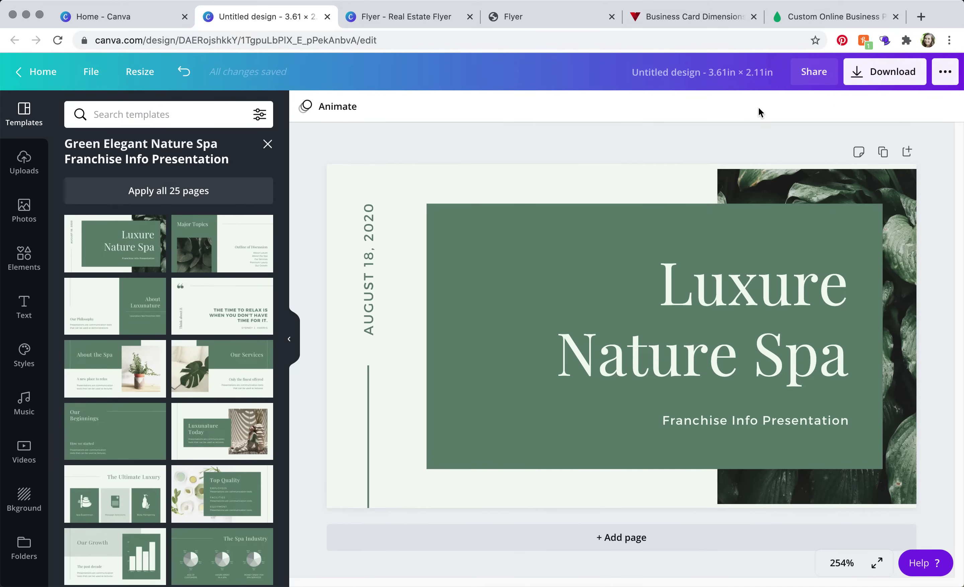
Switch to the MOO site and go to its Business Cards page.
{"action": "left_click", "coordinate": [812, 17]}
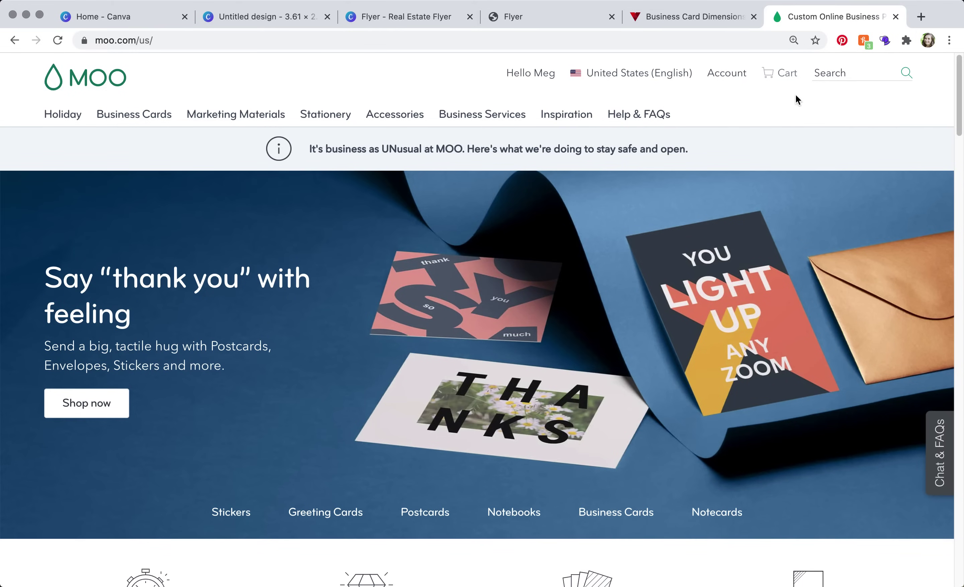
{"action": "mouse_move", "coordinate": [137, 121]}
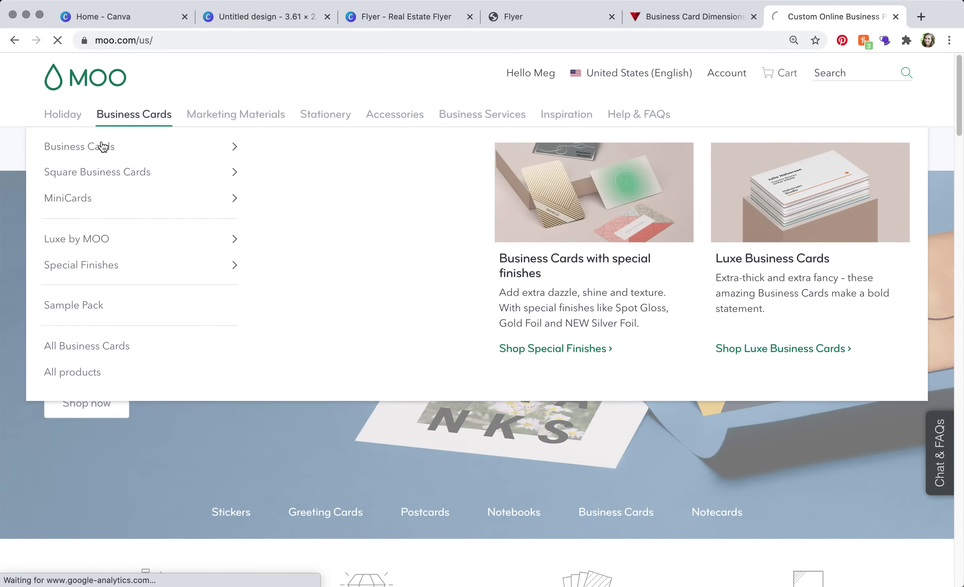
{"action": "left_click", "coordinate": [93, 153]}
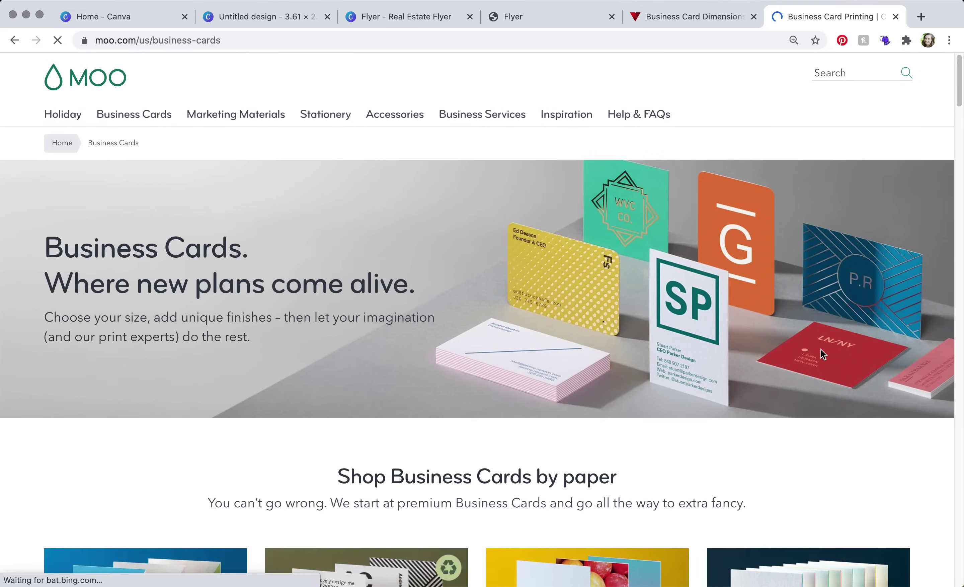
{"action": "scroll", "coordinate": [819, 349], "scroll_direction": "down", "scroll_amount": 15}
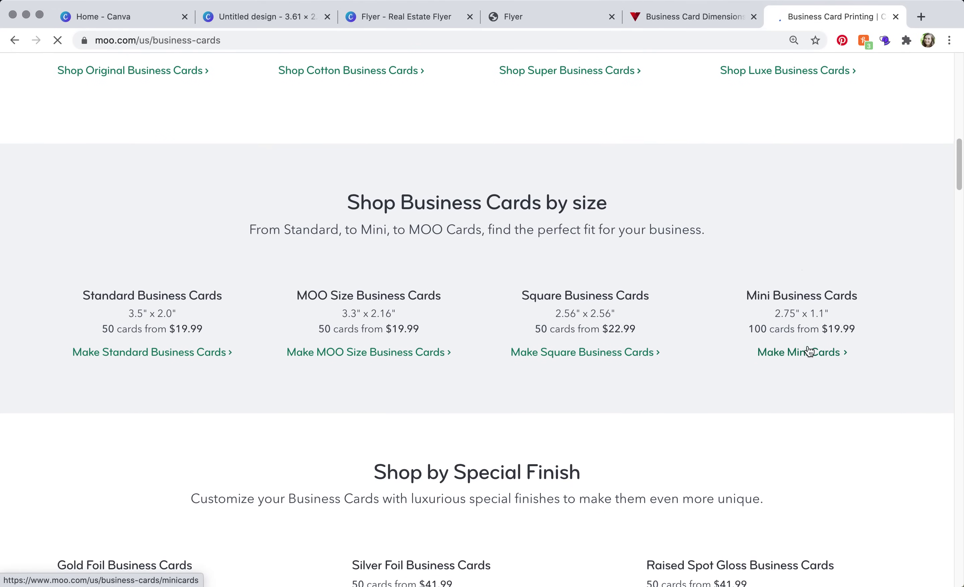
{"action": "scroll", "coordinate": [809, 351], "scroll_direction": "down", "scroll_amount": 4}
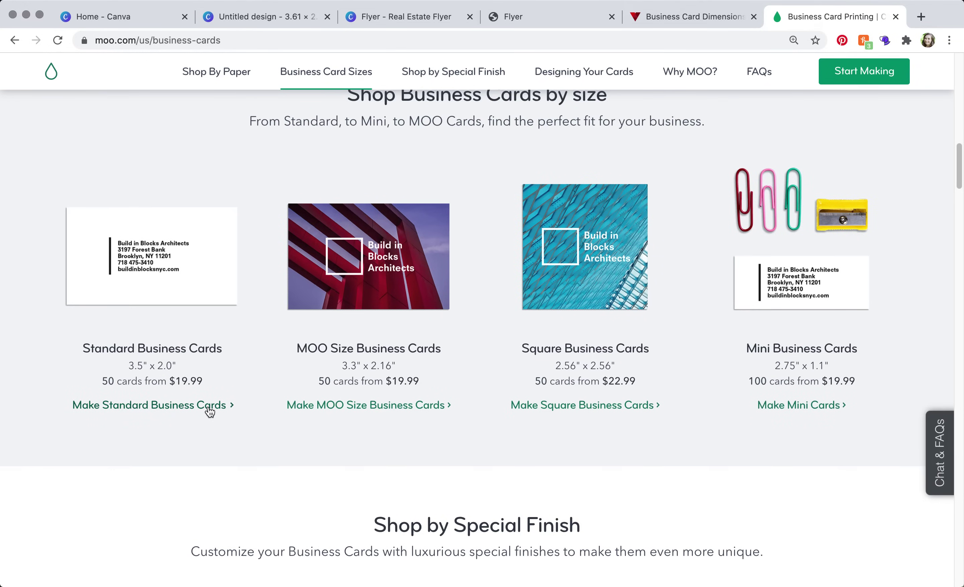
Open Standard Business Cards and scroll to its bleed, trim and safe area guidelines.
{"action": "left_click", "coordinate": [191, 411]}
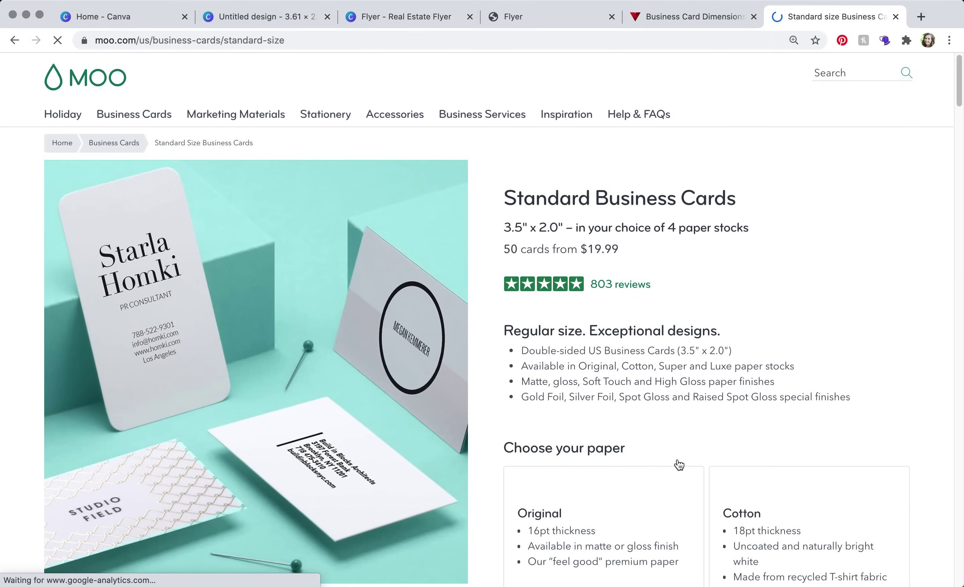
{"action": "scroll", "coordinate": [742, 444], "scroll_direction": "down", "scroll_amount": 15}
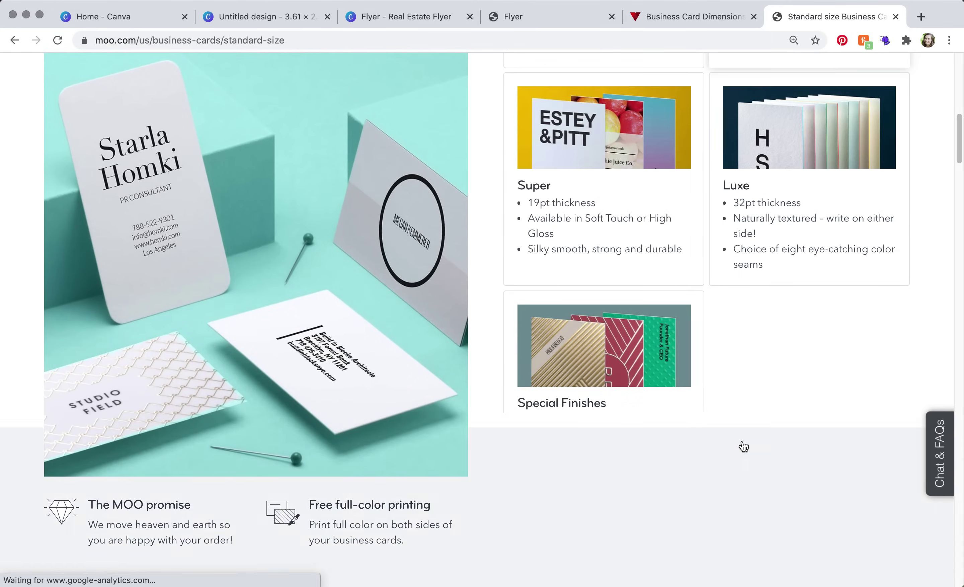
{"action": "scroll", "coordinate": [744, 447], "scroll_direction": "down", "scroll_amount": 20}
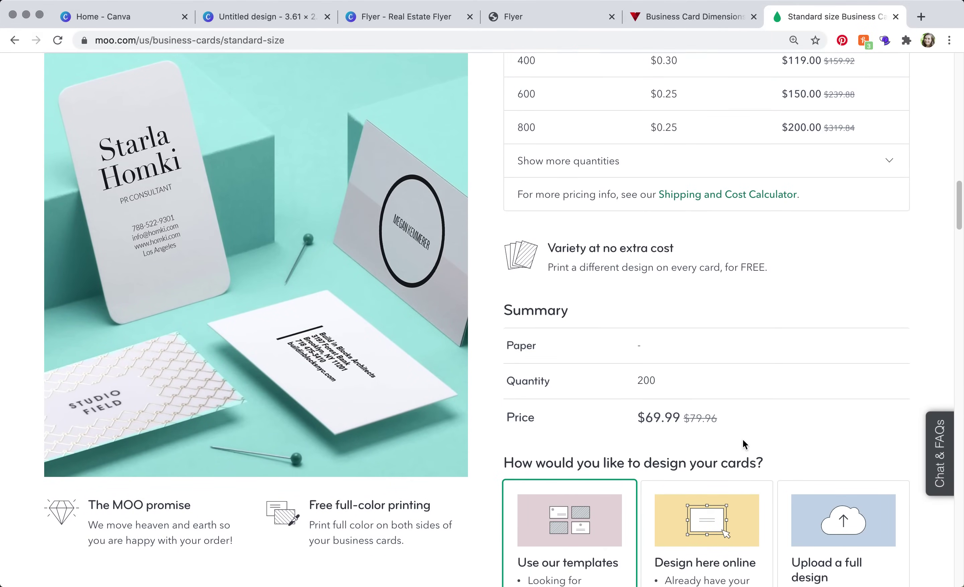
{"action": "scroll", "coordinate": [743, 440], "scroll_direction": "down", "scroll_amount": 8}
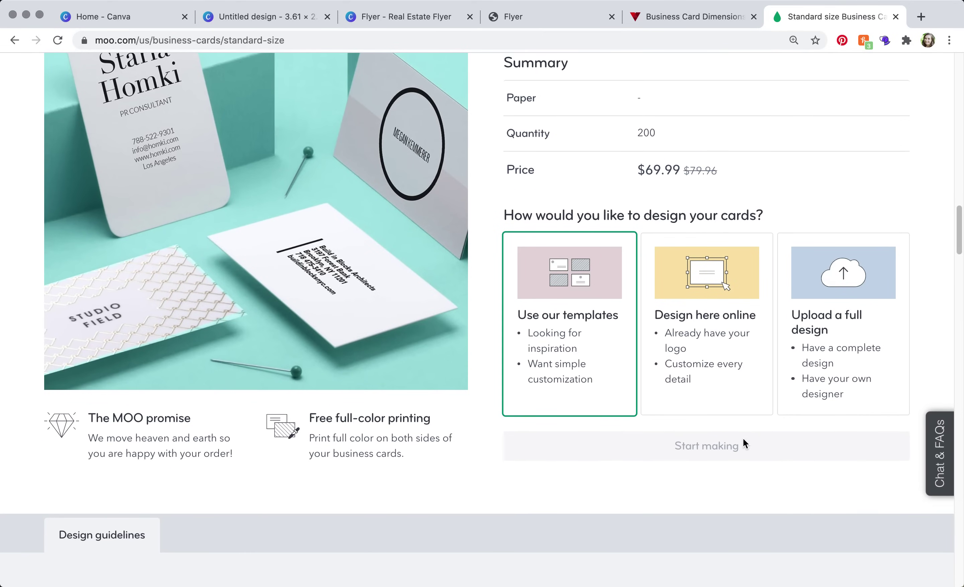
{"action": "scroll", "coordinate": [744, 443], "scroll_direction": "down", "scroll_amount": 1}
{"action": "scroll", "coordinate": [775, 437], "scroll_direction": "down", "scroll_amount": 10}
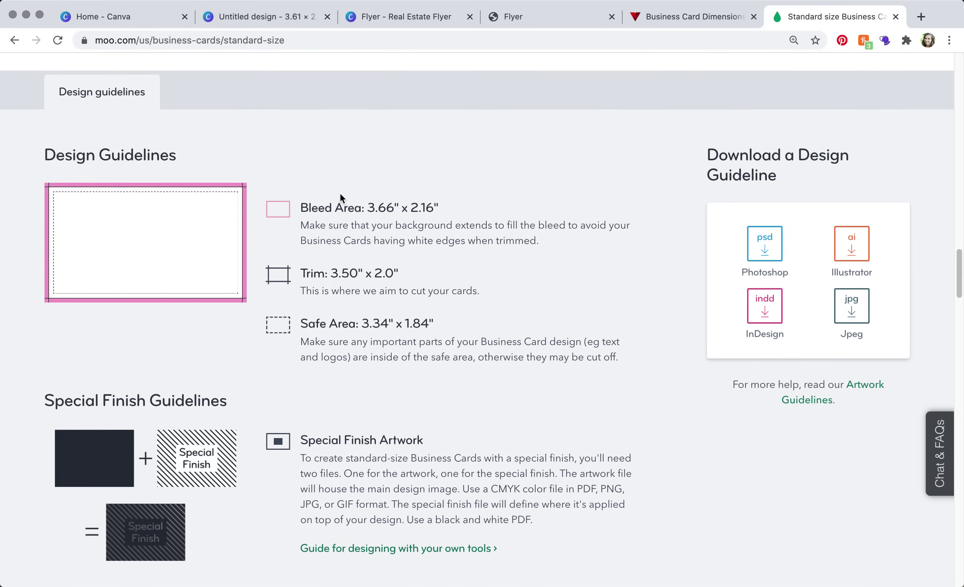
Highlight MOO's 3.66 x 2.16 in bleed area heading.
{"action": "left_click_drag", "start_coordinate": [441, 208], "coordinate": [301, 209]}
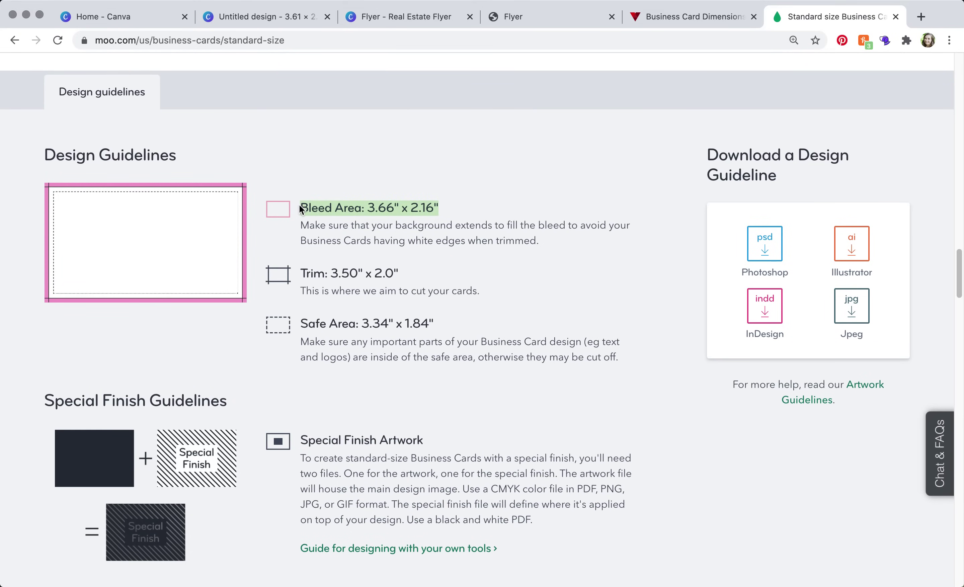
Switch back to the 'Untitled design' tab showing the Luxure Nature Spa business card.
{"action": "left_click", "coordinate": [261, 20]}
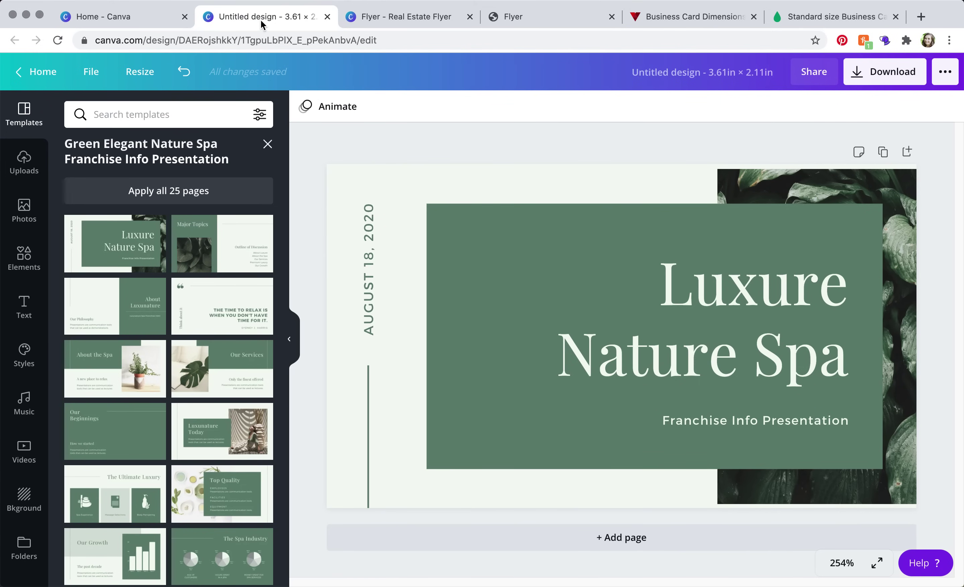